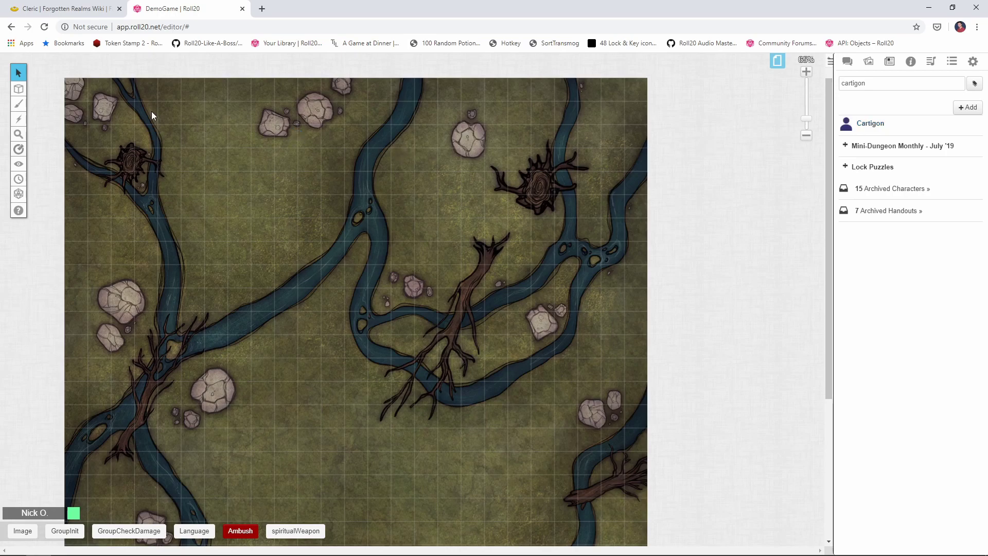
- Switch from the Roll20 game to the Cleric | Forgotten Realms Wiki article
left_click(66, 9)
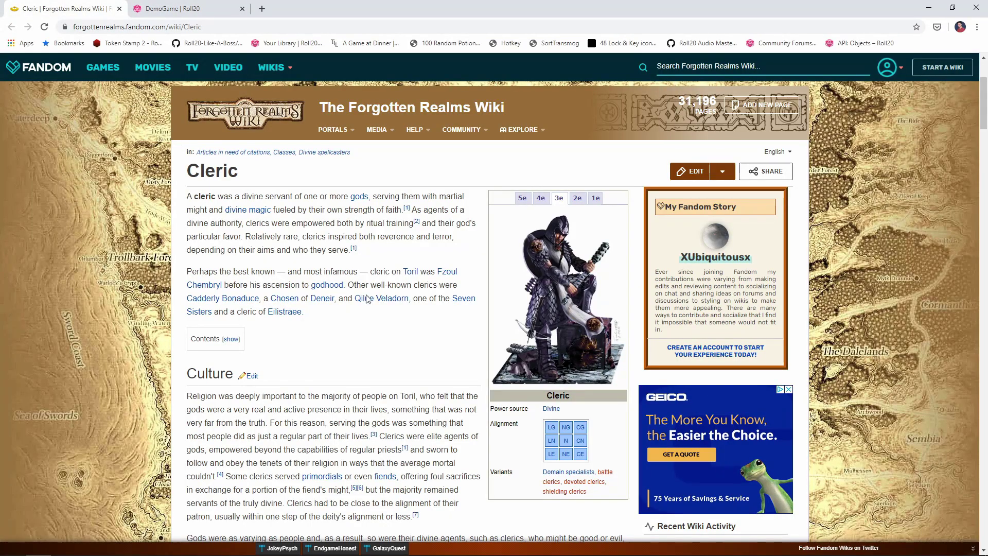
- Save the cleric illustration as Cleric_lozan_PHB3e.jpg and open Token Stamp 2 in a background tab
right_click(544, 252)
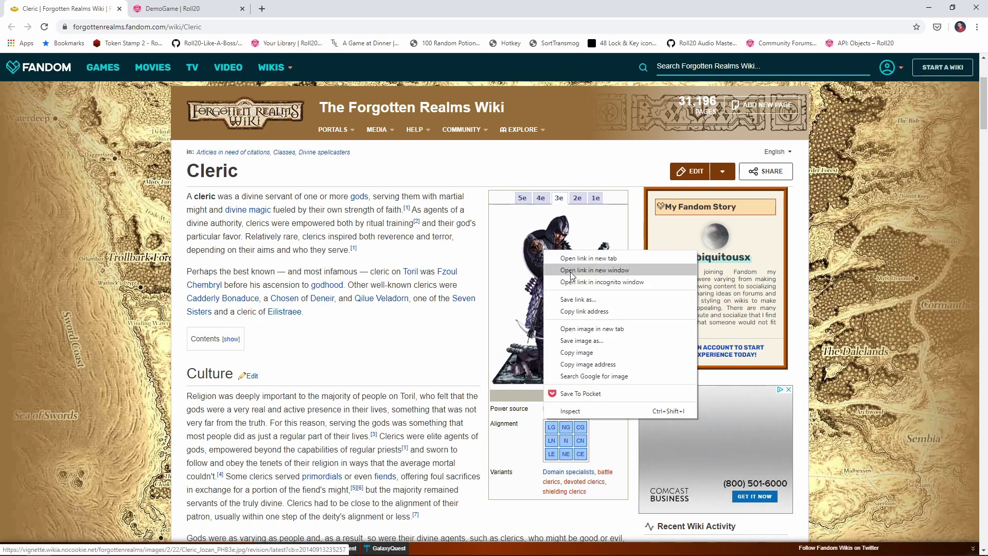
left_click(586, 341)
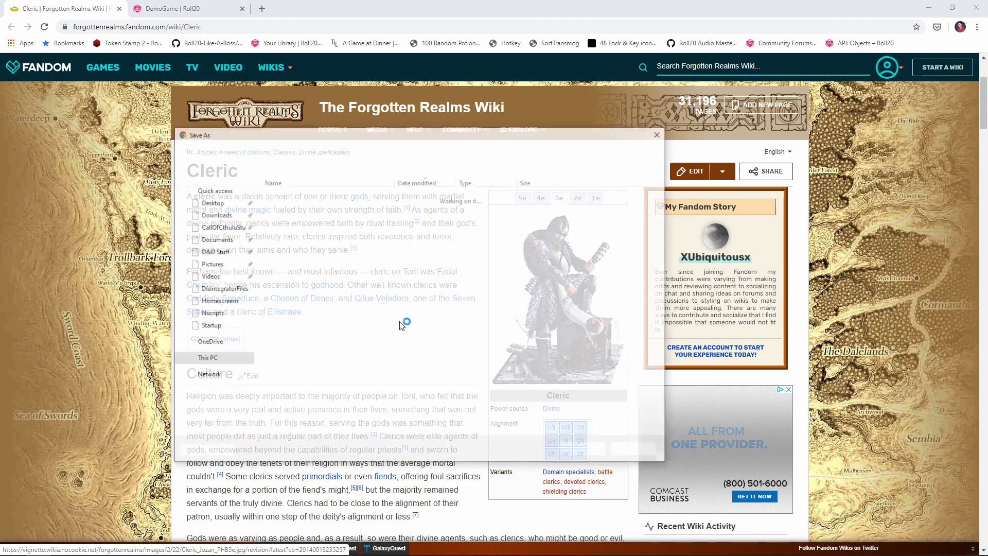
key("Return")
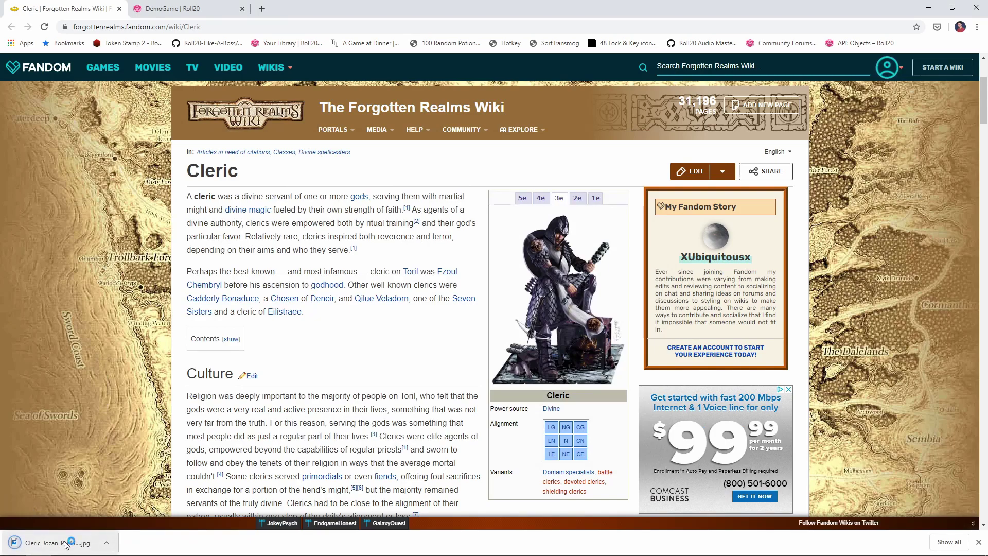
left_click(65, 545)
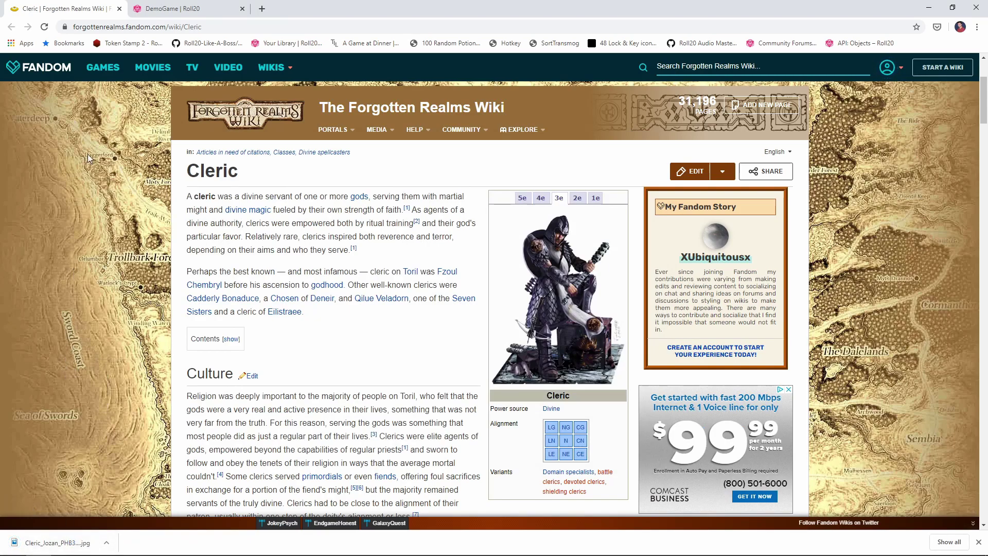
middle_click(128, 43)
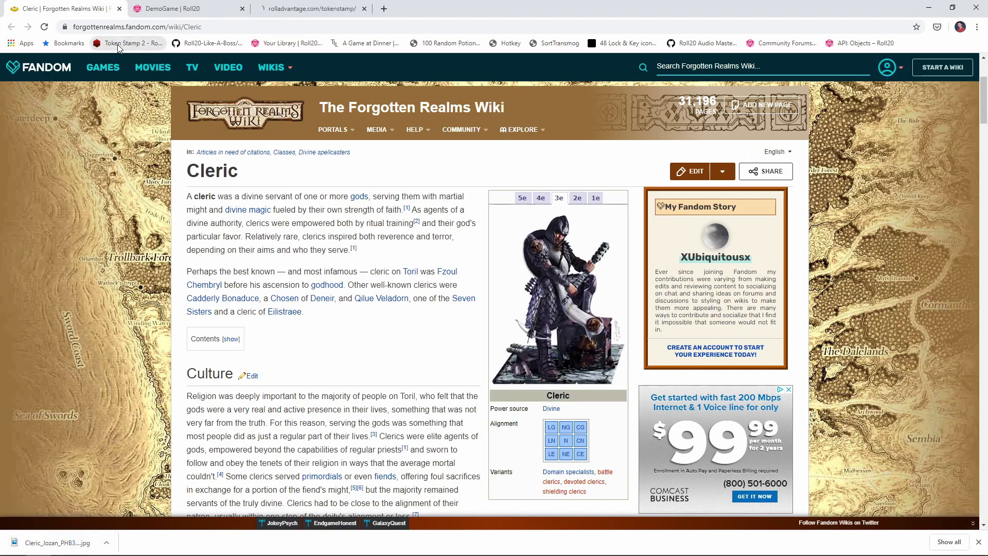
- Load Cleric_lozan_PHB3e.jpg into Token Stamp 2, enlarging and shifting it so the face fills the circle
left_click(303, 14)
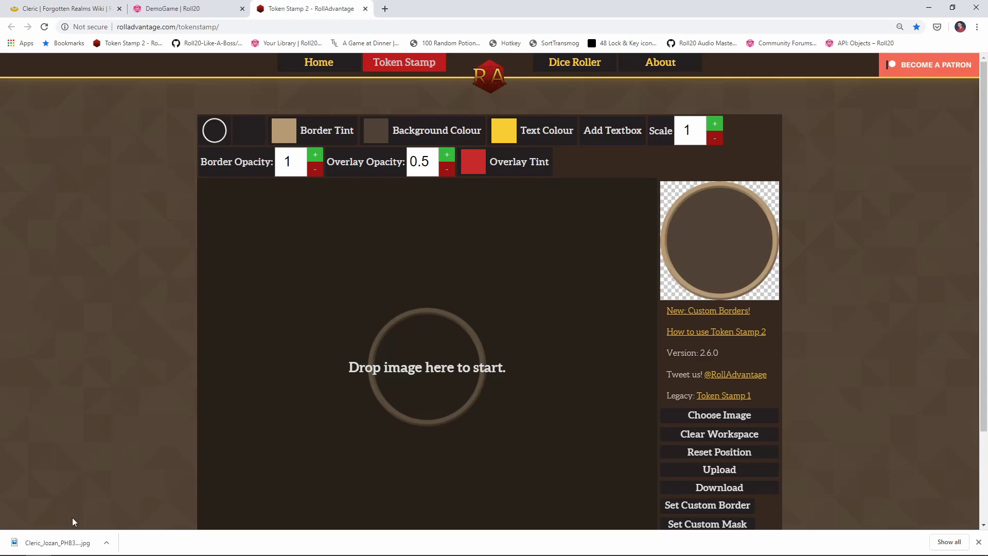
left_click_drag(31, 543, 412, 416)
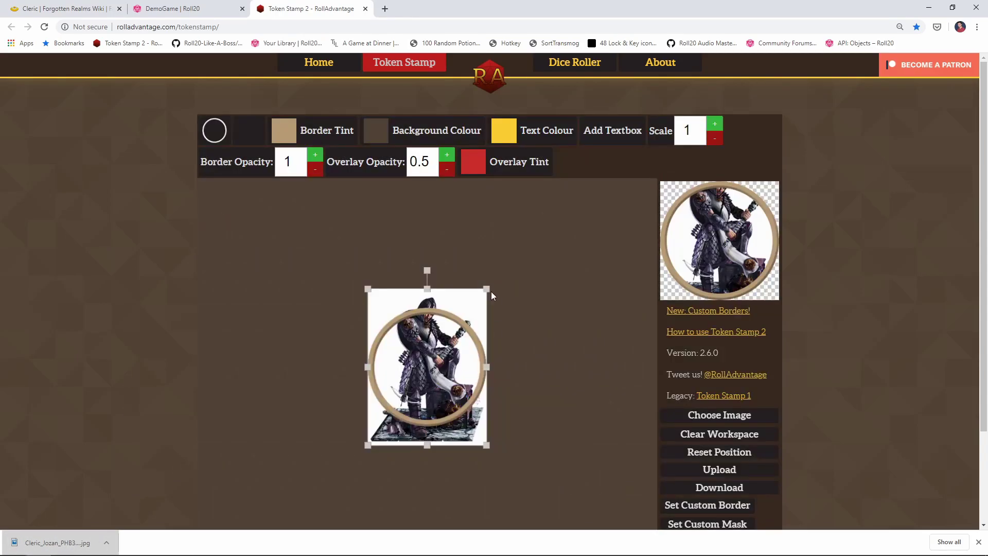
left_click_drag(486, 289, 597, 236)
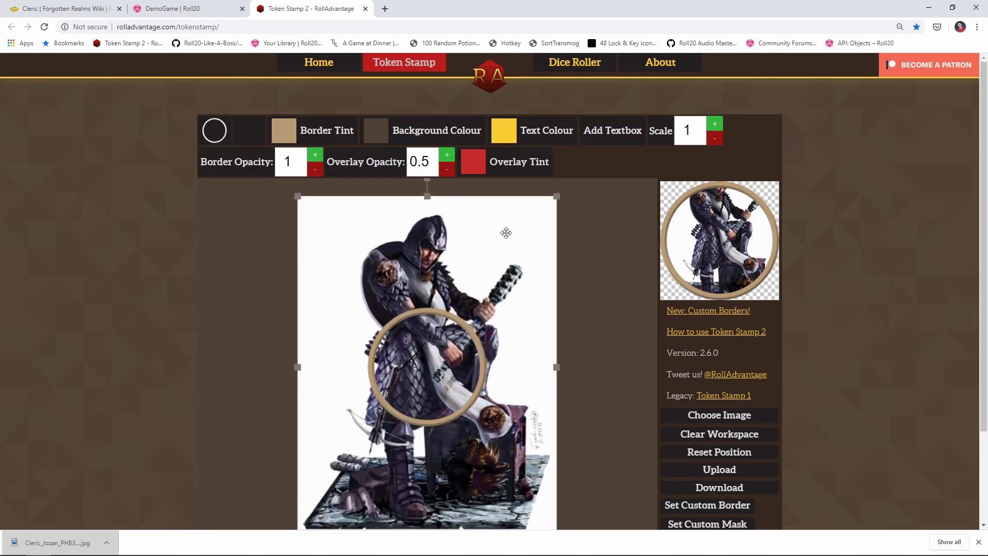
left_click_drag(506, 232, 507, 346)
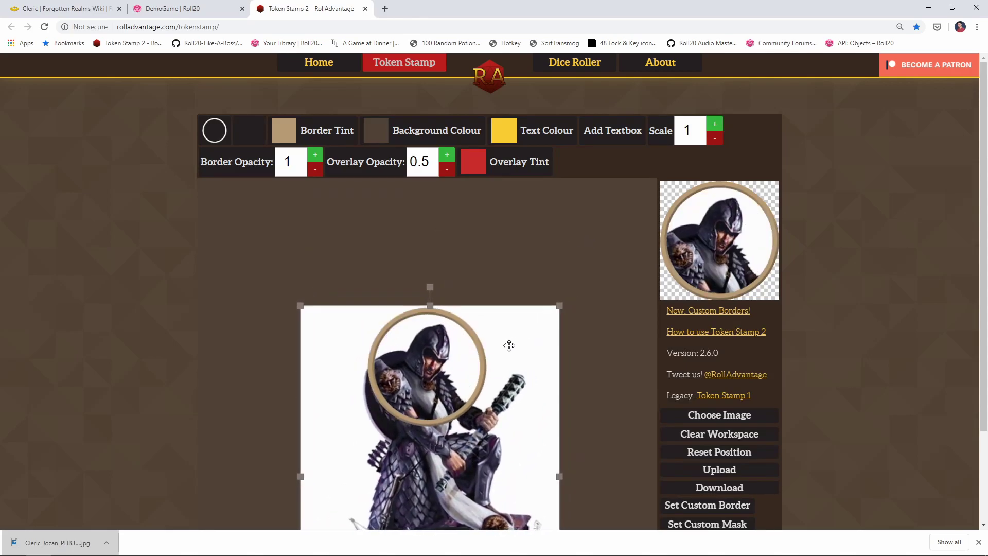
left_click(213, 130)
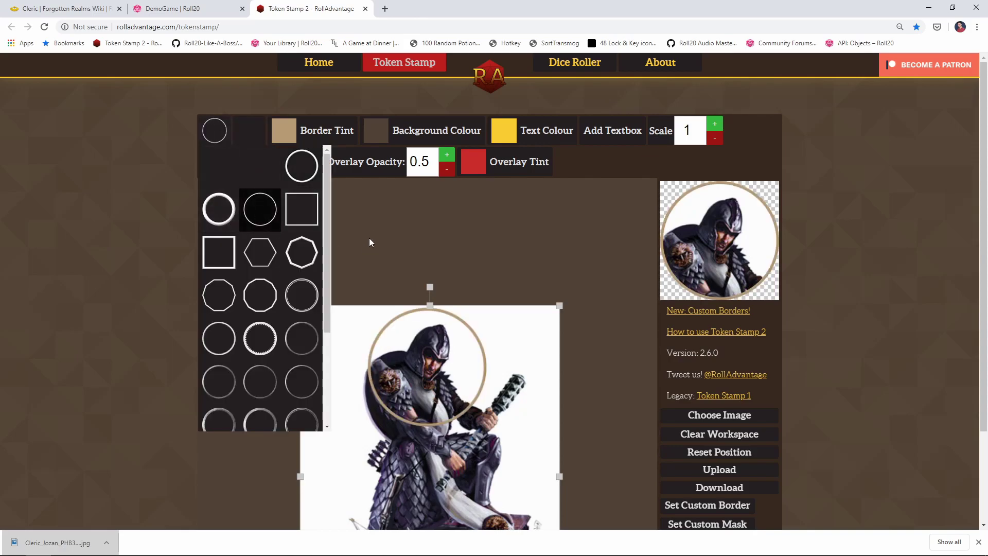
- Tint the token border blue (0000FF) and download the token as token_1 (5).png
left_click(284, 130)
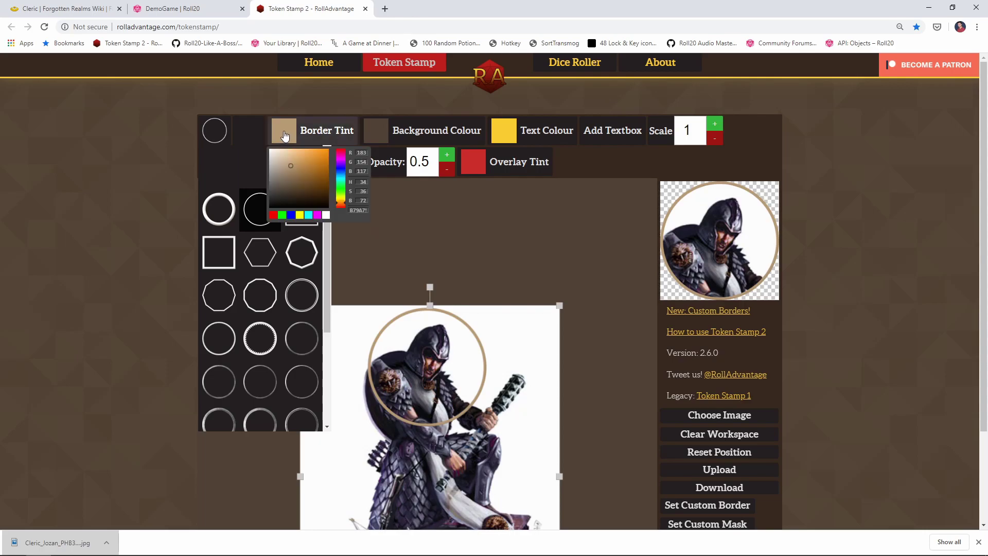
left_click(291, 215)
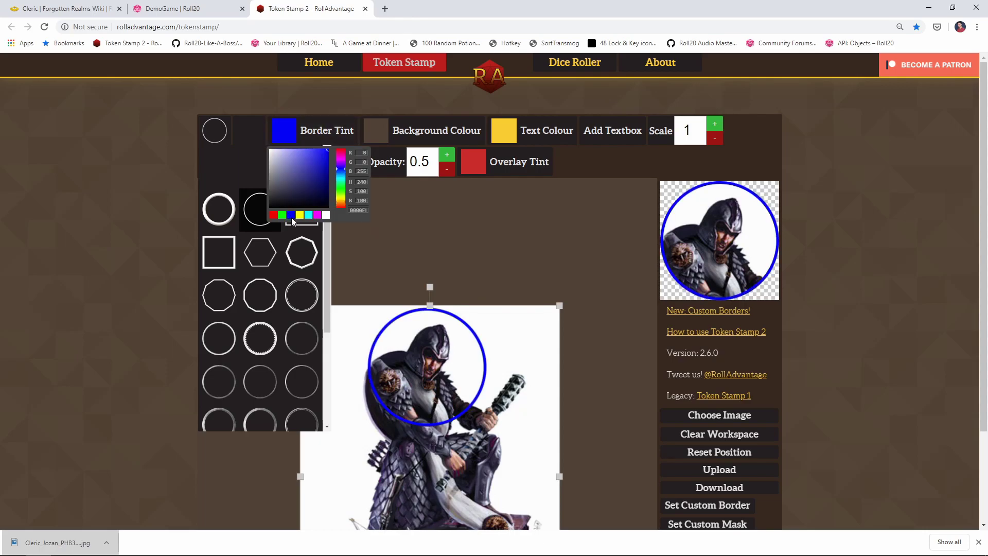
left_click(454, 228)
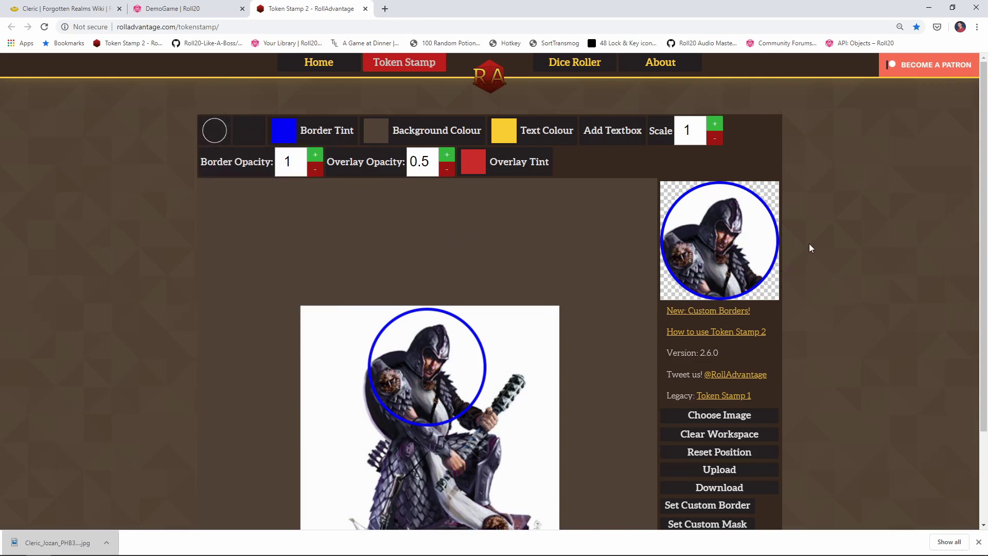
scroll(819, 231, "down", 2)
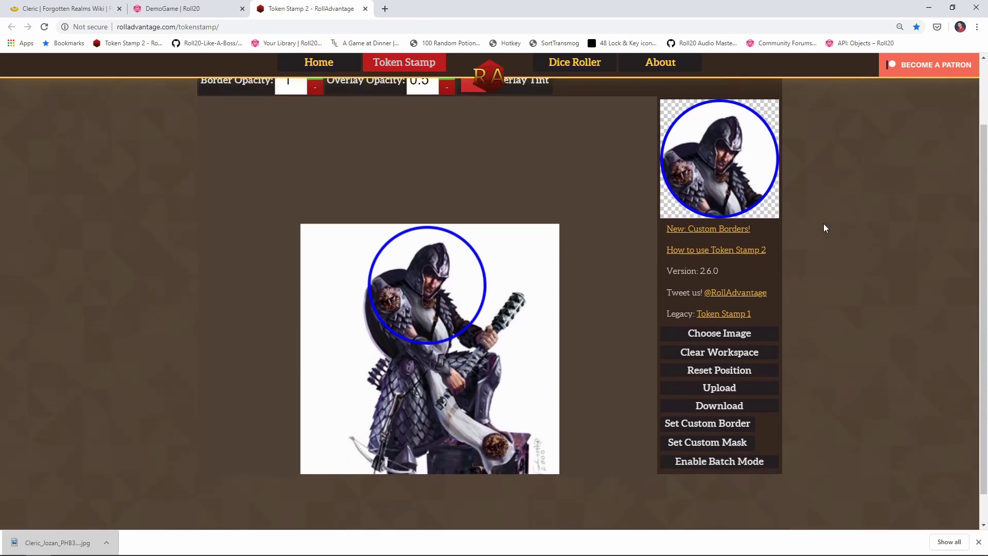
left_click(736, 383)
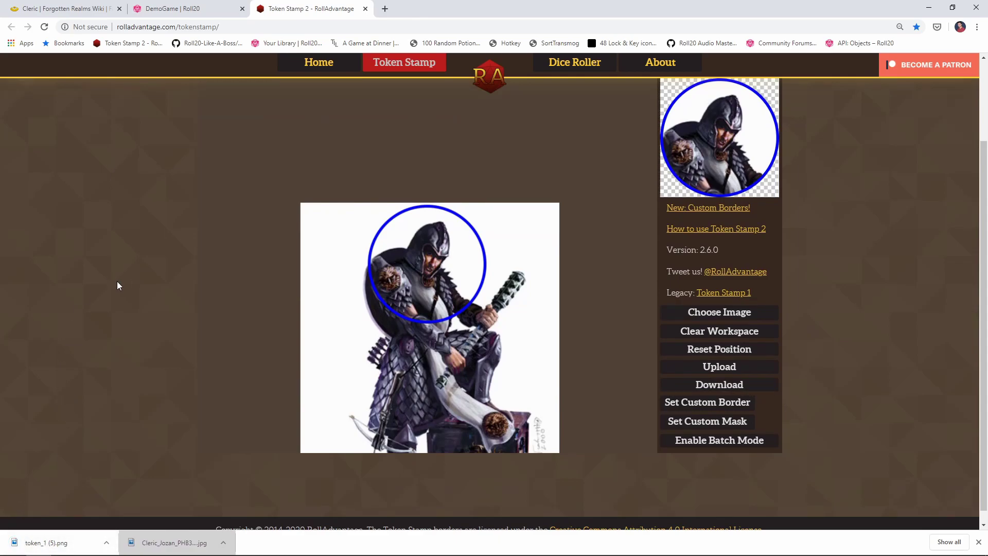
- Drop token_1 (5).png onto the Roll20 map, shrink it to one grid square, and zoom in
left_click(187, 11)
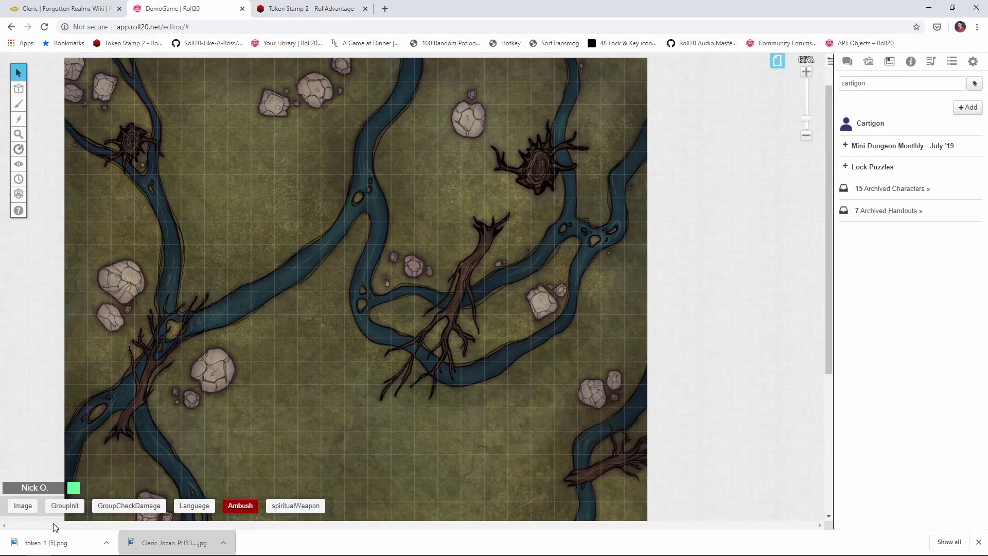
left_click_drag(31, 552, 289, 328)
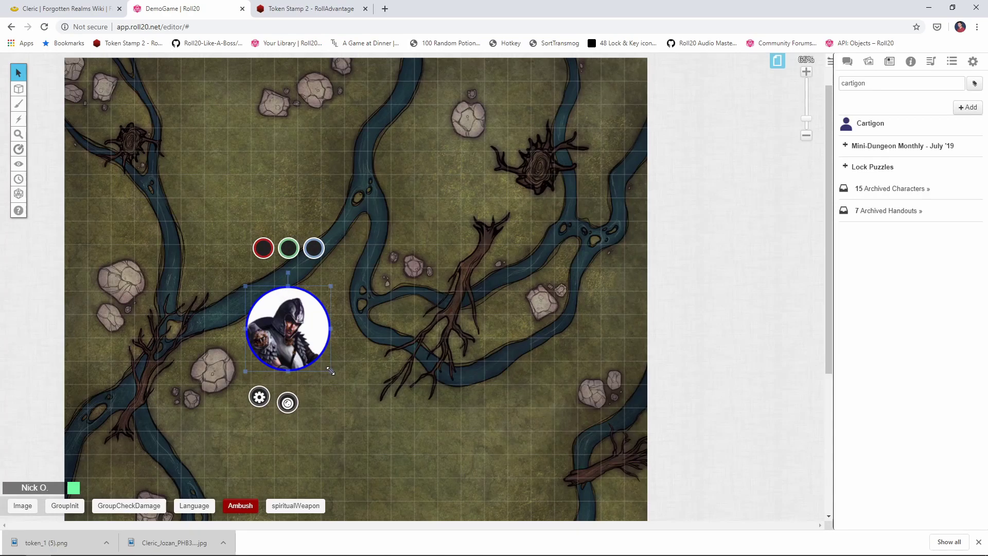
left_click_drag(330, 371, 285, 320)
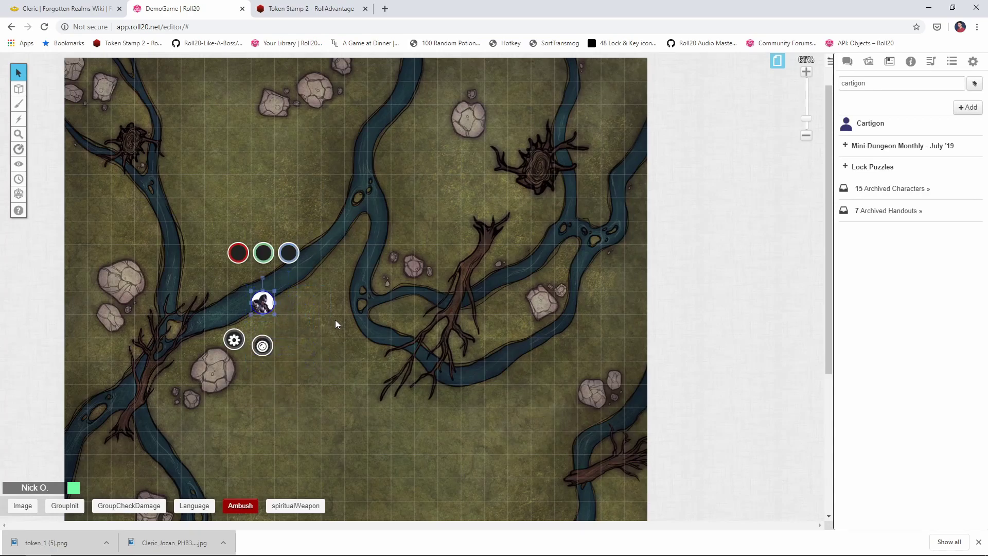
left_click(806, 71)
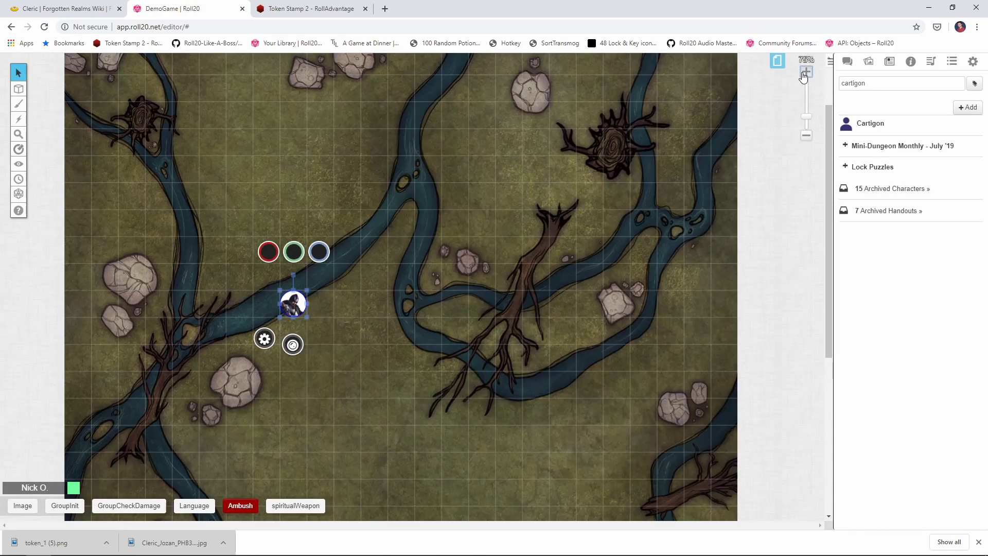
left_click(805, 71)
left_click(805, 71)
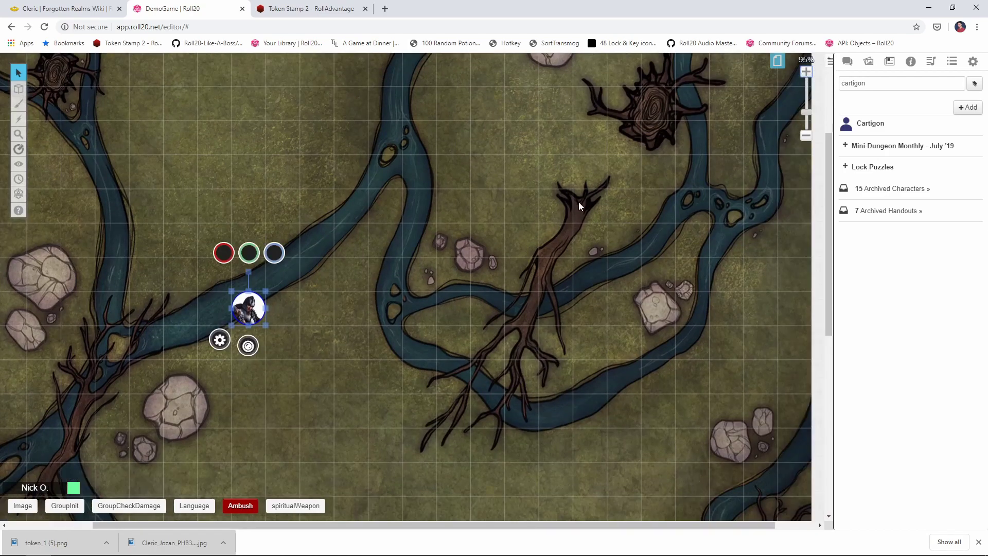
left_click(279, 338)
- Make the cleric token represent the Cartigon character
double_click(251, 308)
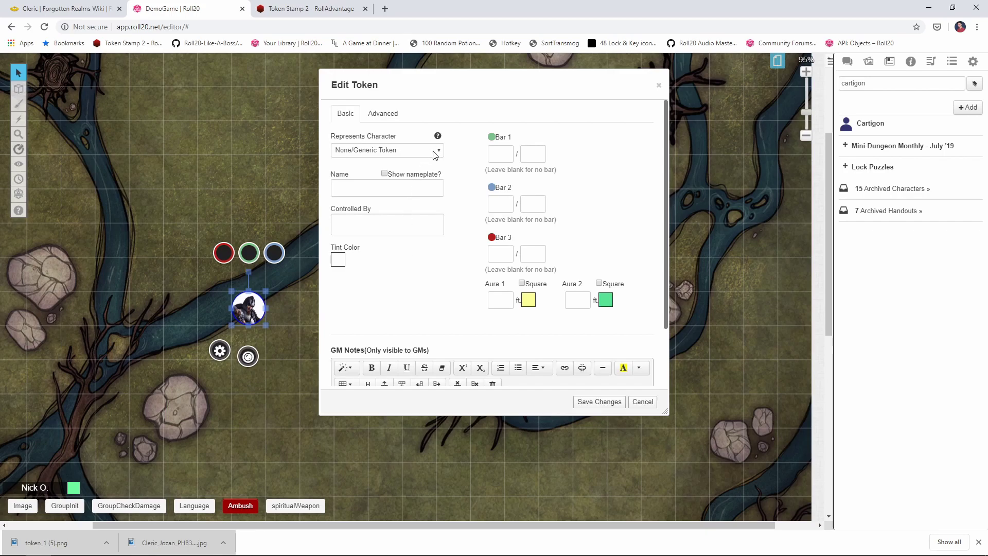
left_click(434, 151)
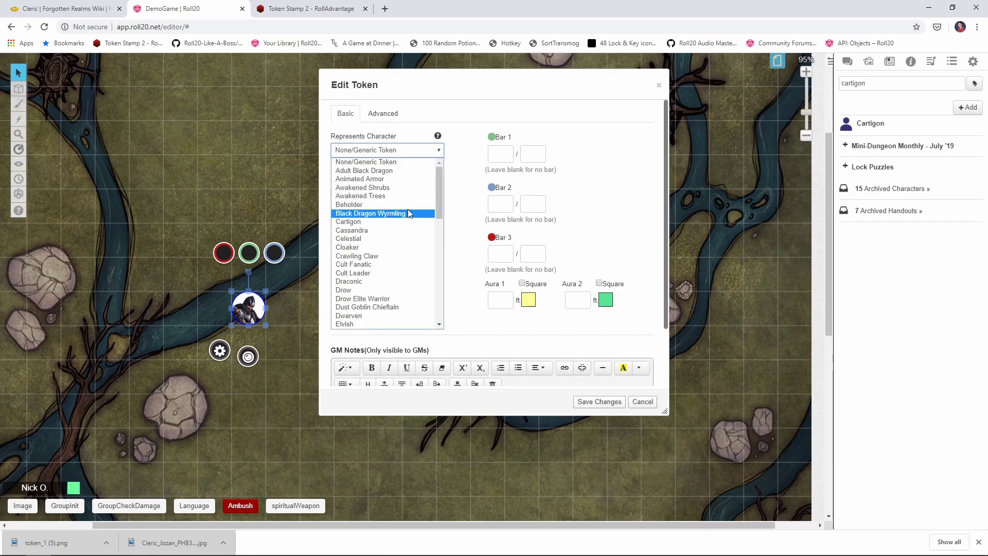
left_click(409, 223)
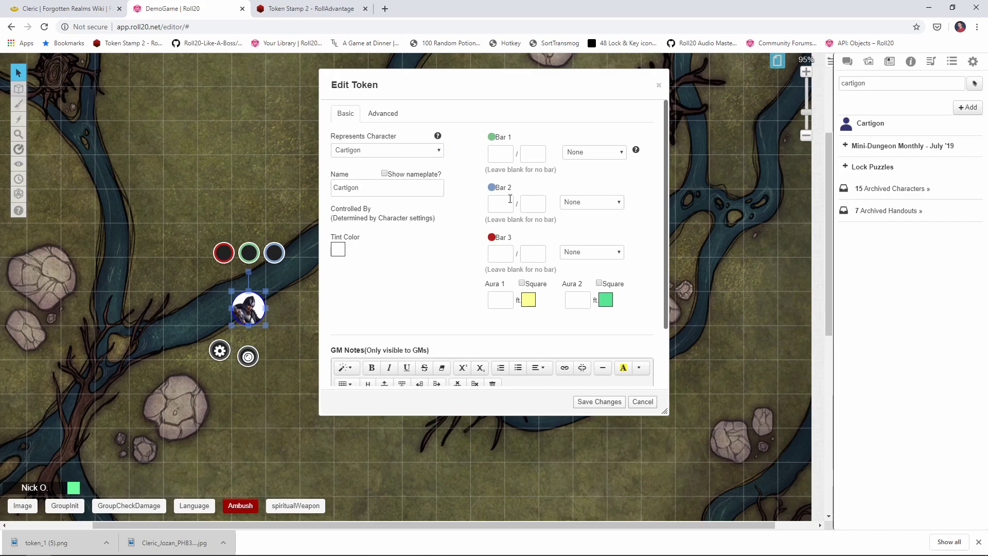
- Link Bar 1 to hp, Bar 2 to ac, and Bar 3 to passive_wisdom
left_click(604, 153)
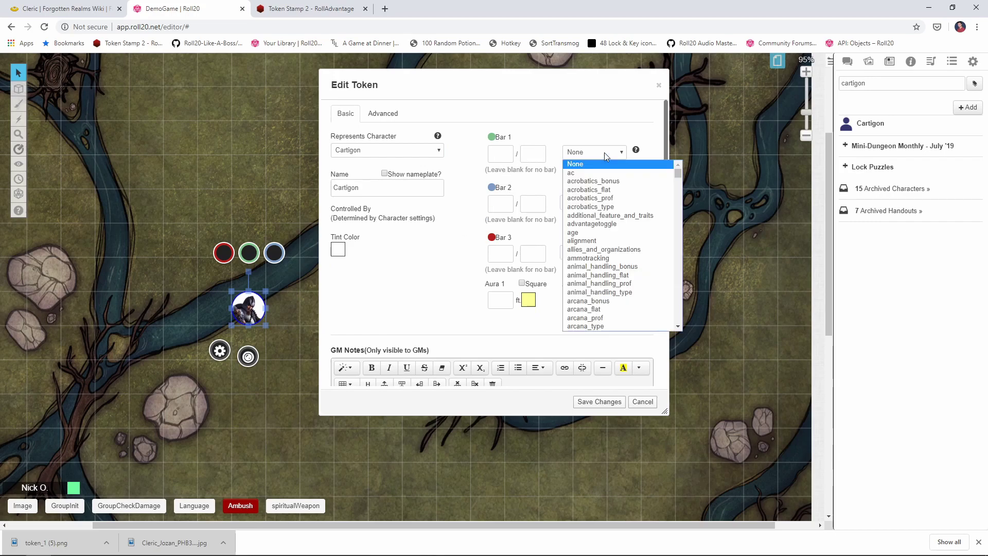
type("hp")
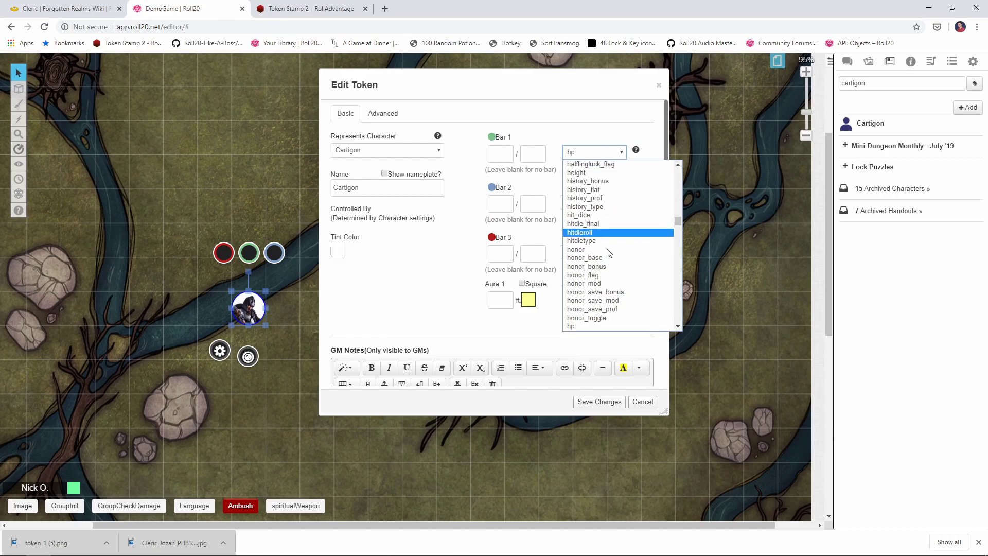
left_click(603, 327)
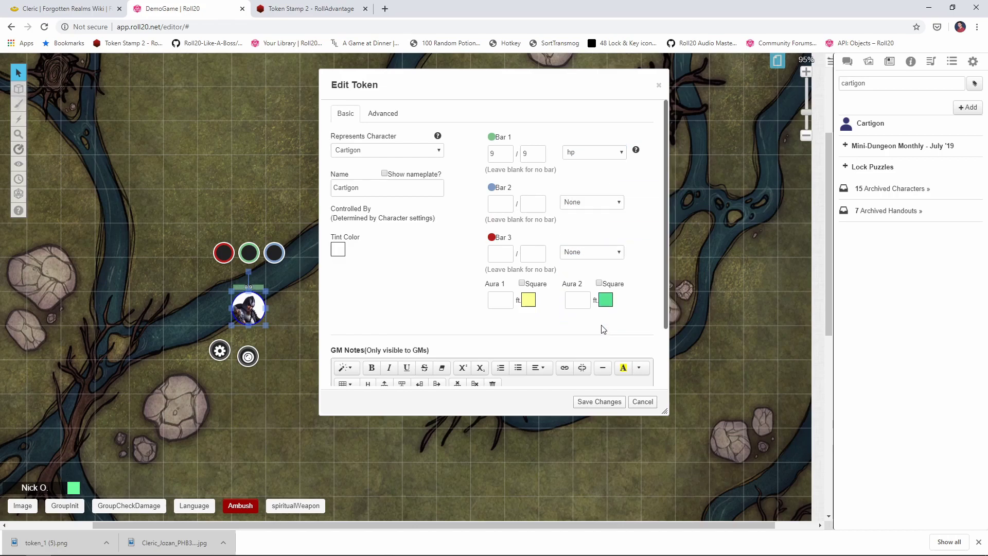
left_click(598, 205)
left_click(590, 229)
left_click(590, 254)
key("p")
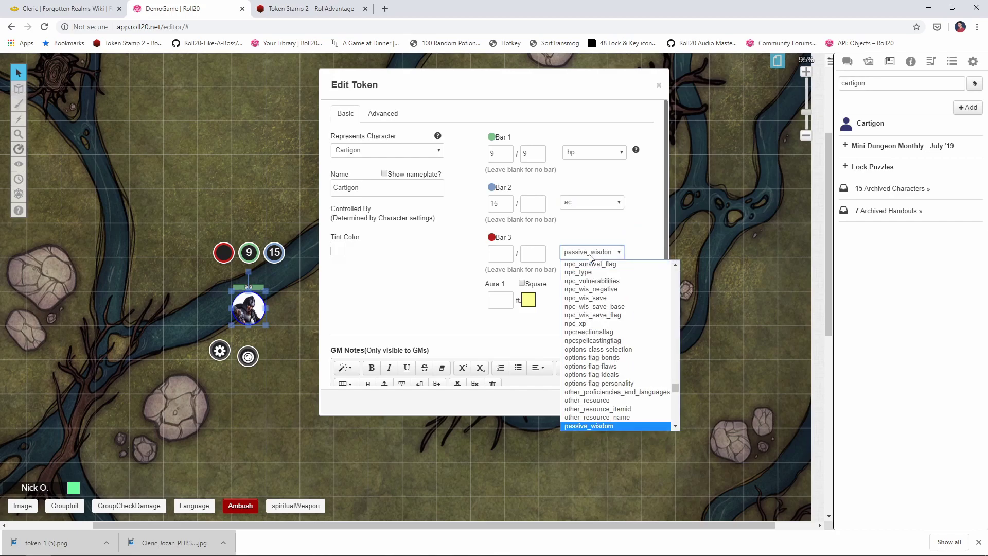
left_click(590, 425)
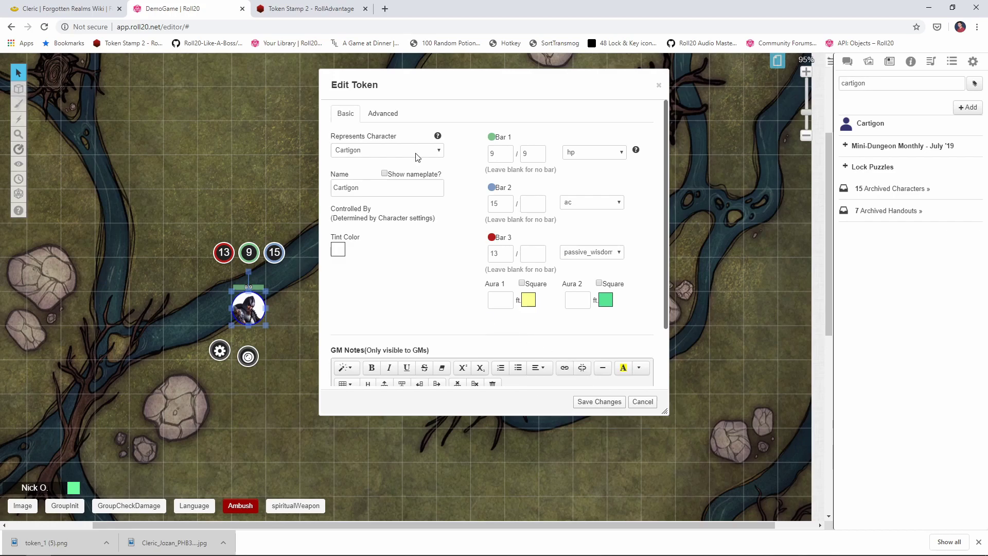
- Enable Has Sight, set the token's emitted light radius to 60 ft, and save
left_click(394, 119)
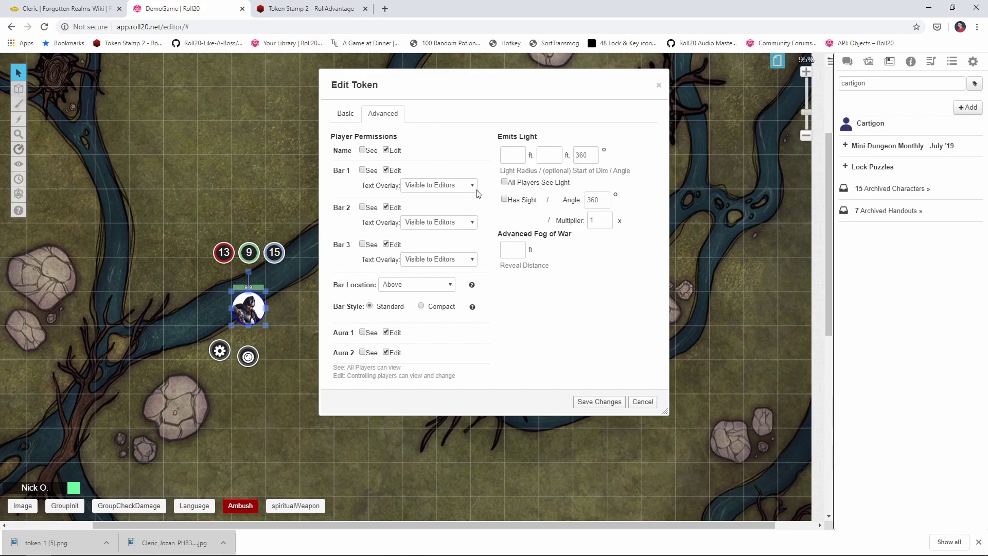
left_click(504, 200)
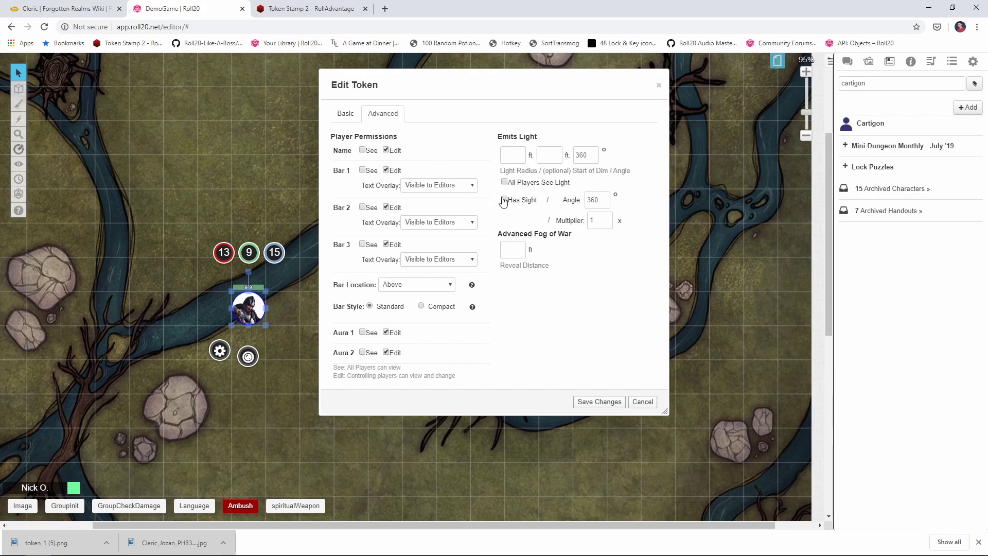
left_click(520, 161)
type("60")
left_click(603, 400)
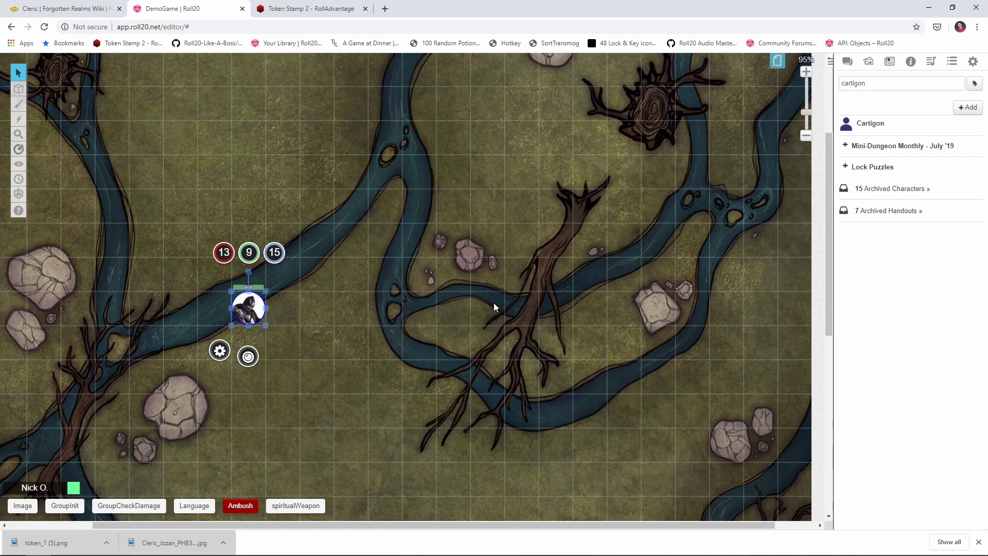
- Save the selected cleric token as Cartigon's default token and close the character sheet
left_click(872, 125)
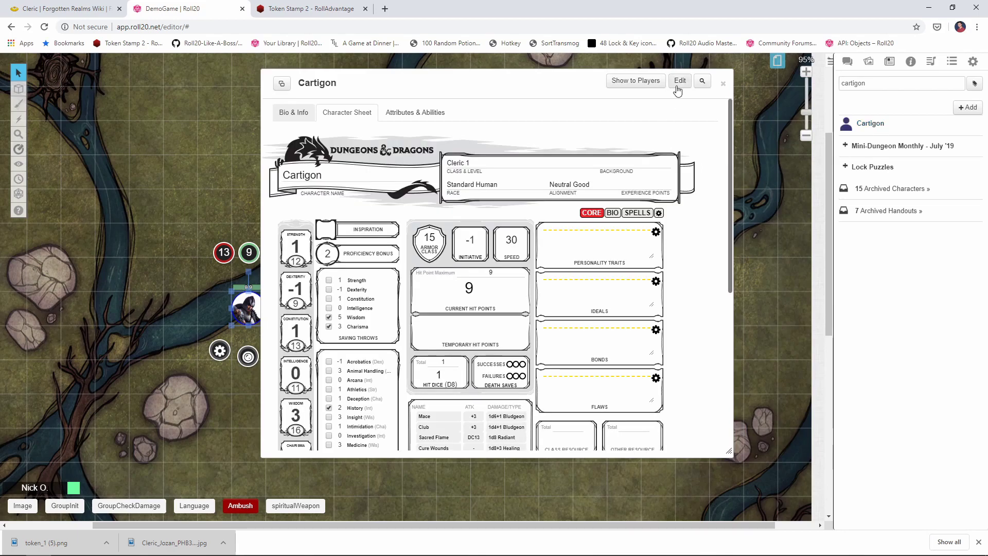
left_click(677, 85)
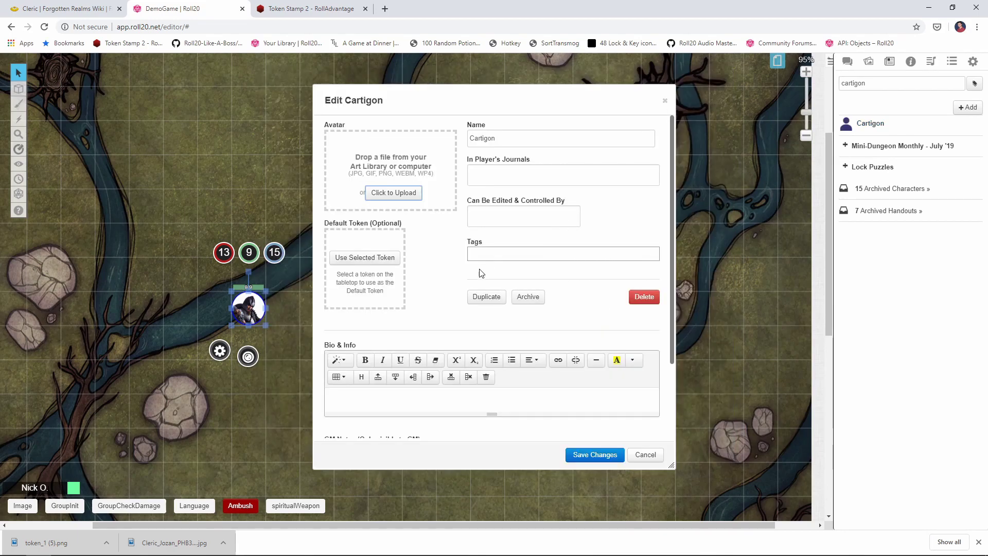
left_click(359, 261)
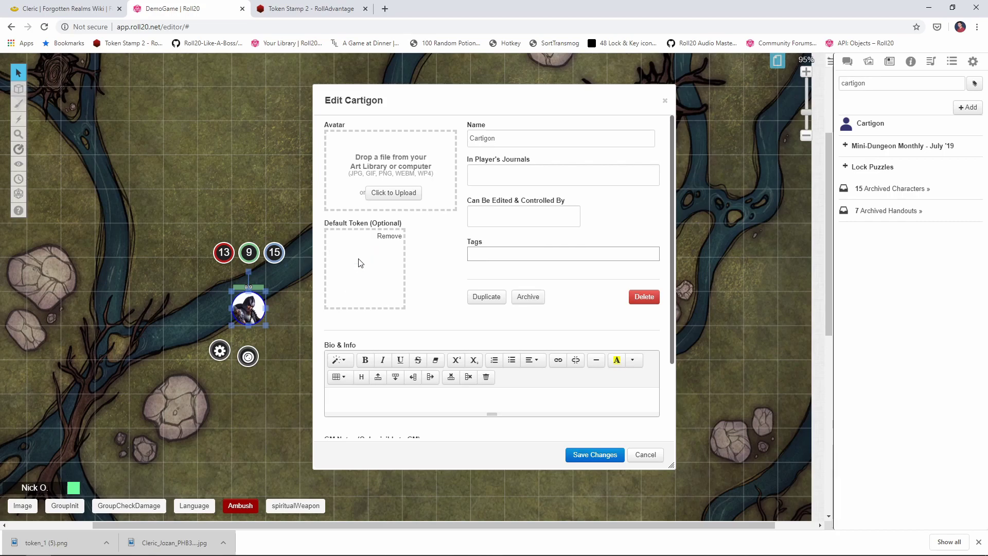
left_click(616, 460)
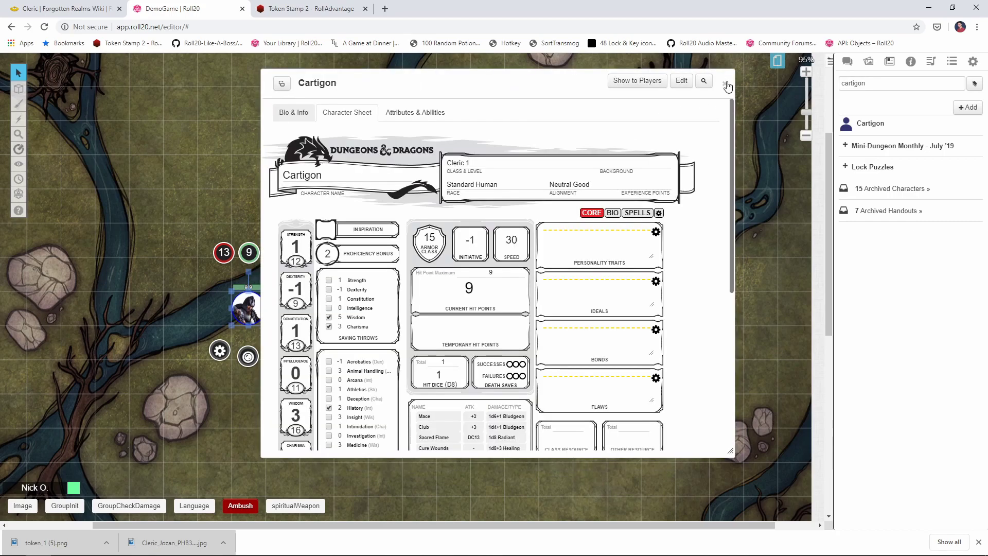
left_click(725, 84)
- Delete the old Cartigon token and drag a fresh one from the Journal onto the river bend
left_click(239, 320)
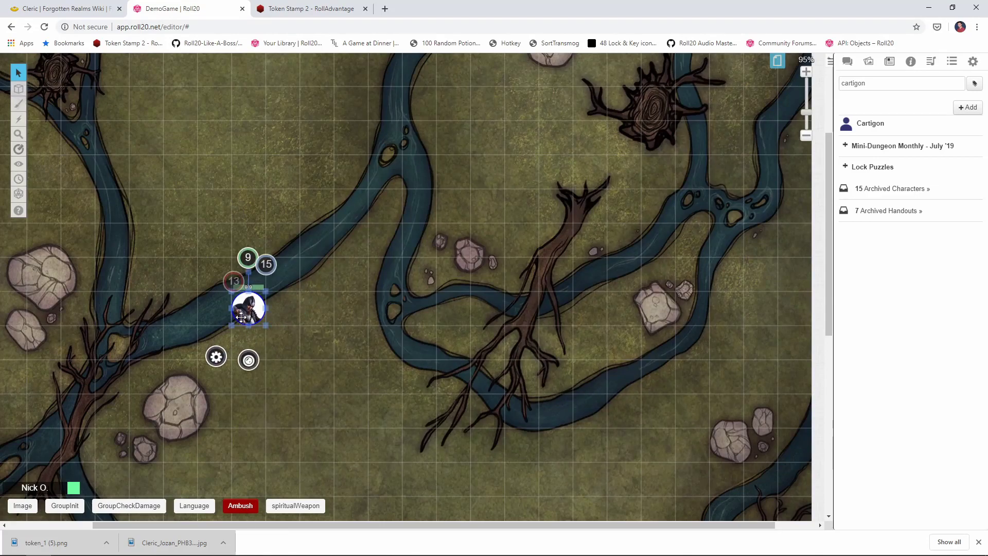
key("Delete")
left_click_drag(863, 137, 354, 310)
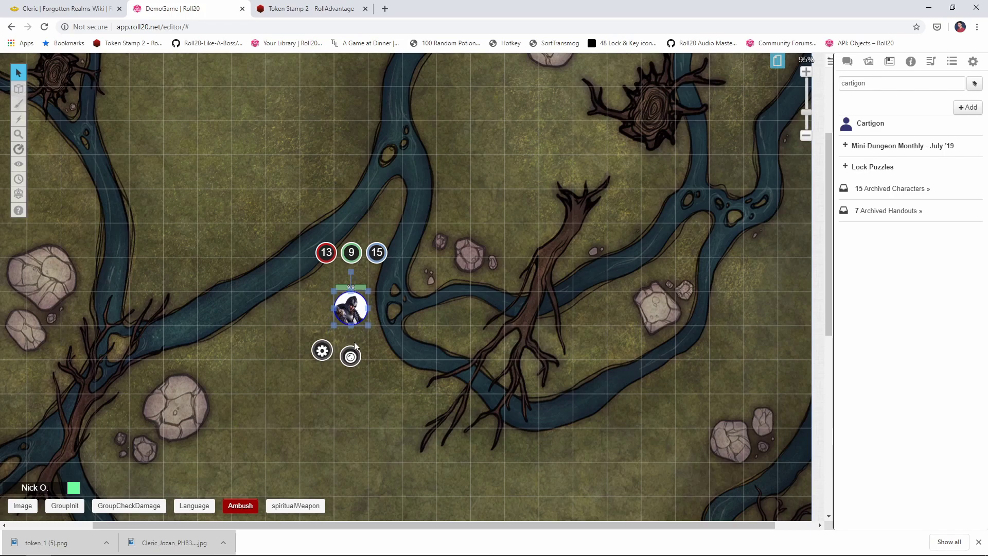
- Check the new token's Advanced sight settings and close without changes
double_click(352, 316)
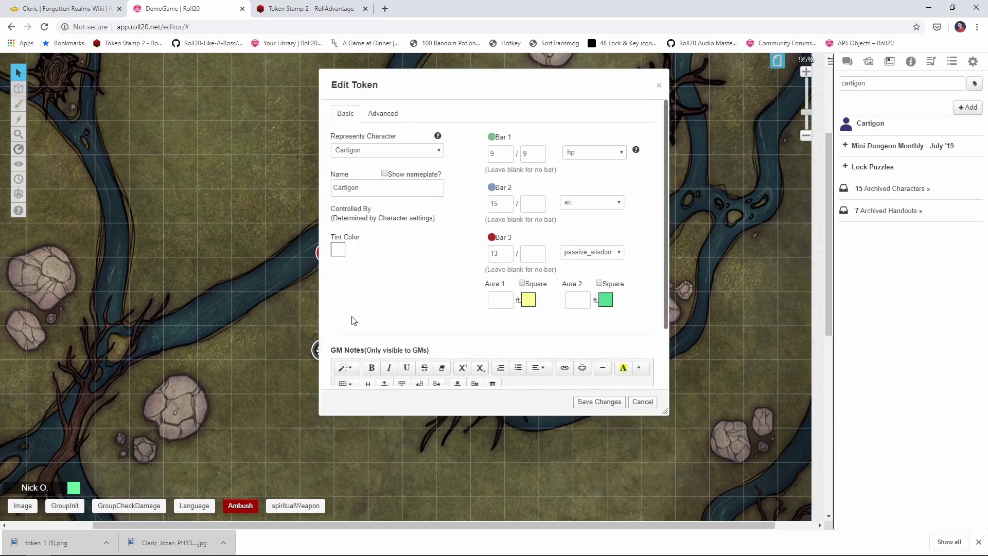
left_click(395, 119)
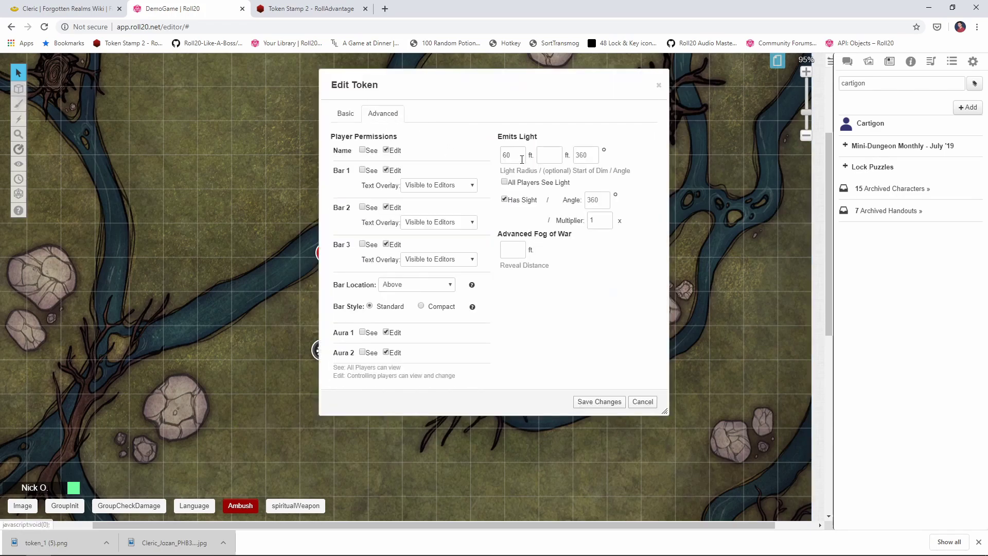
left_click(642, 401)
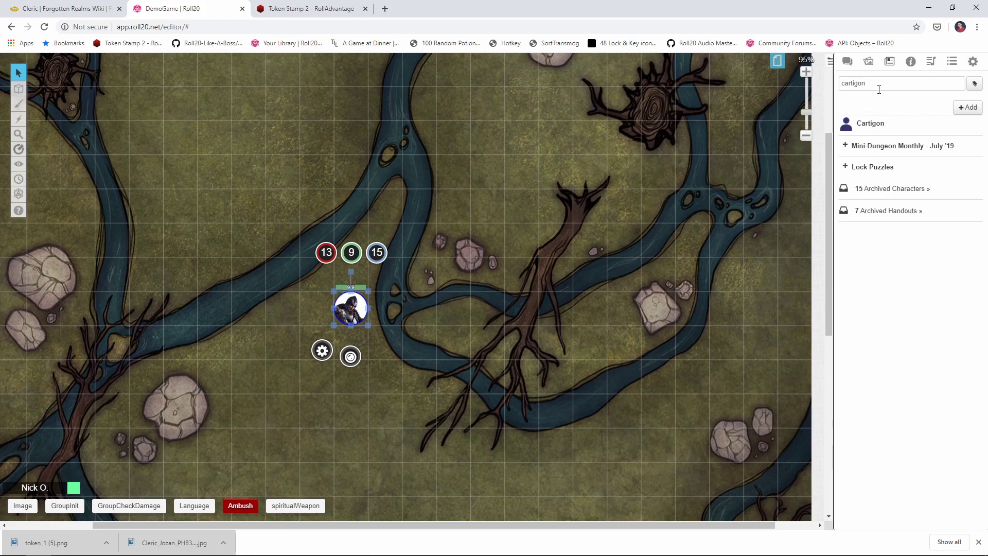
- Search the Journal for 'nerth' and drop two Nerthawilom tokens above and right of Cartigon
left_click_drag(869, 84, 831, 92)
type("nerth")
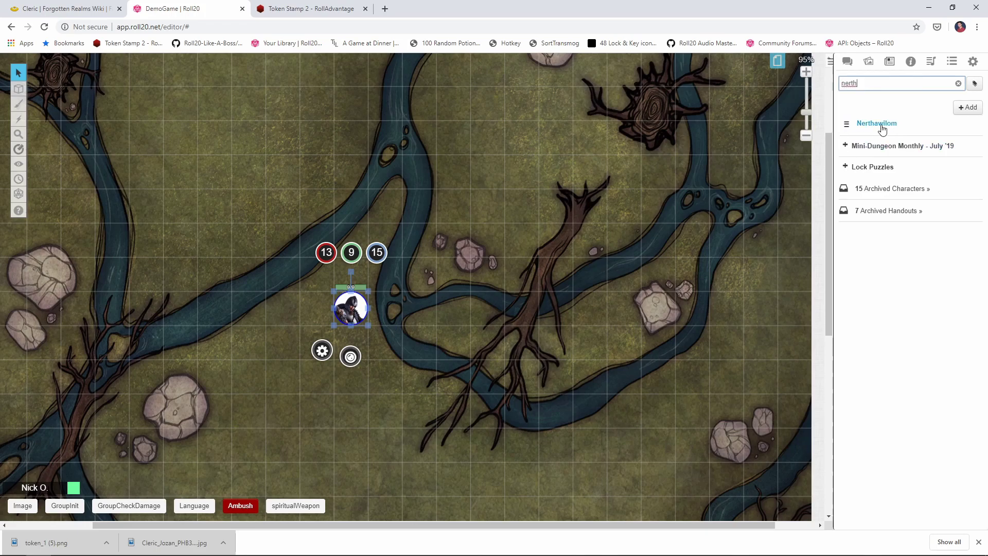
left_click_drag(891, 128, 468, 206)
left_click(487, 206)
left_click_drag(877, 130, 591, 184)
left_click(458, 196)
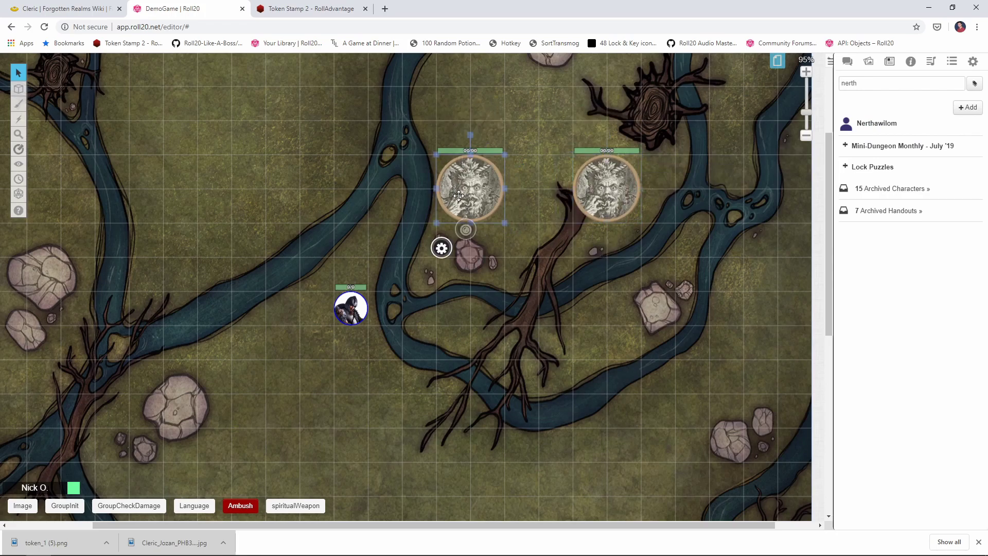
- Reduce the first Nerthawilom's hit points by 15, from 99 to 84, and bring up its Edit Token settings
left_click(470, 116)
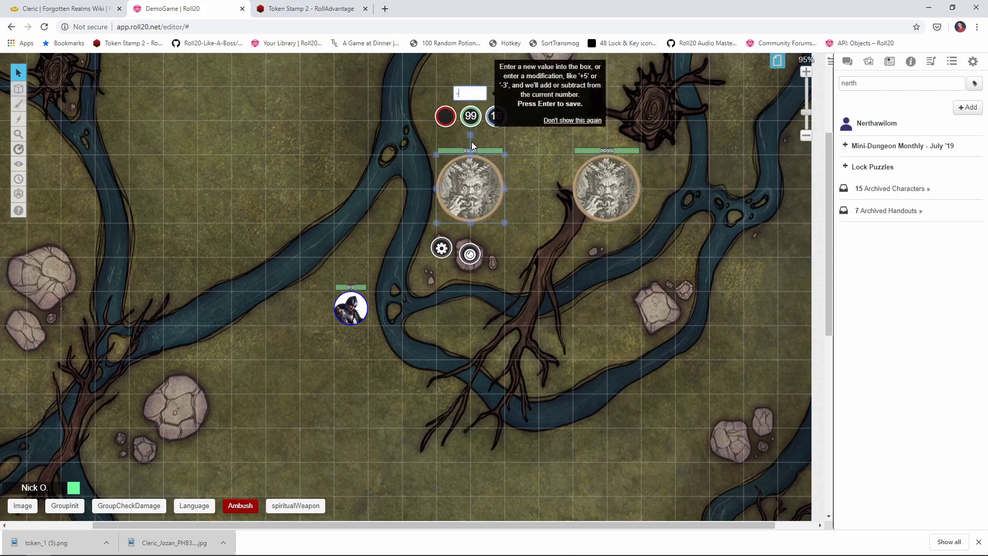
key("Return")
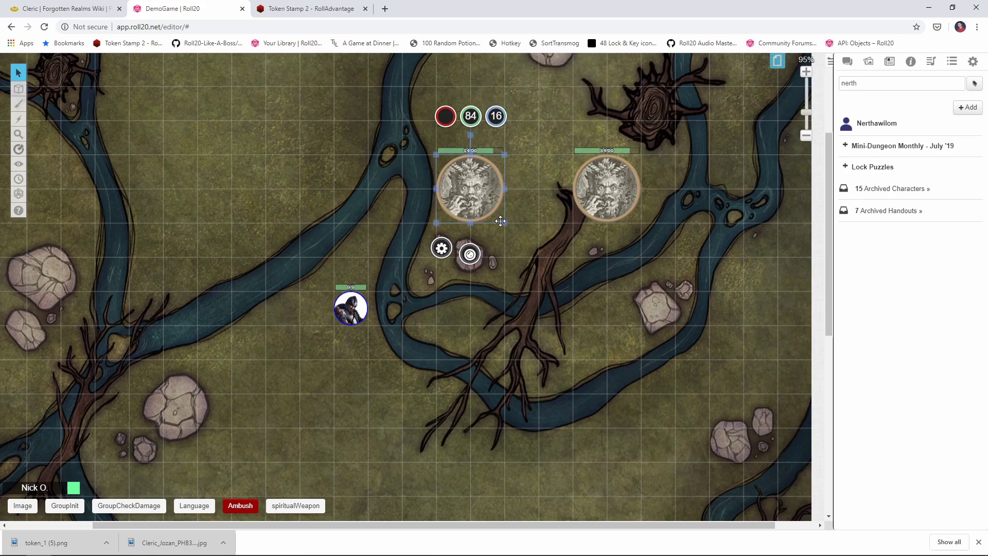
double_click(484, 193)
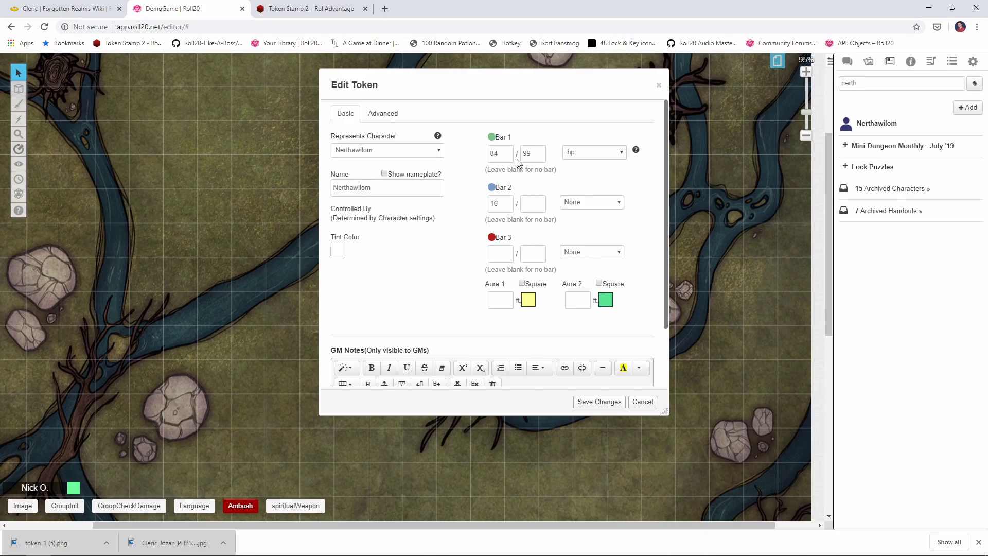
- Change the second Nerthawilom token's Bar 1 hit points from 84 to 55 and save
left_click_drag(463, 85, 160, 92)
double_click(643, 187)
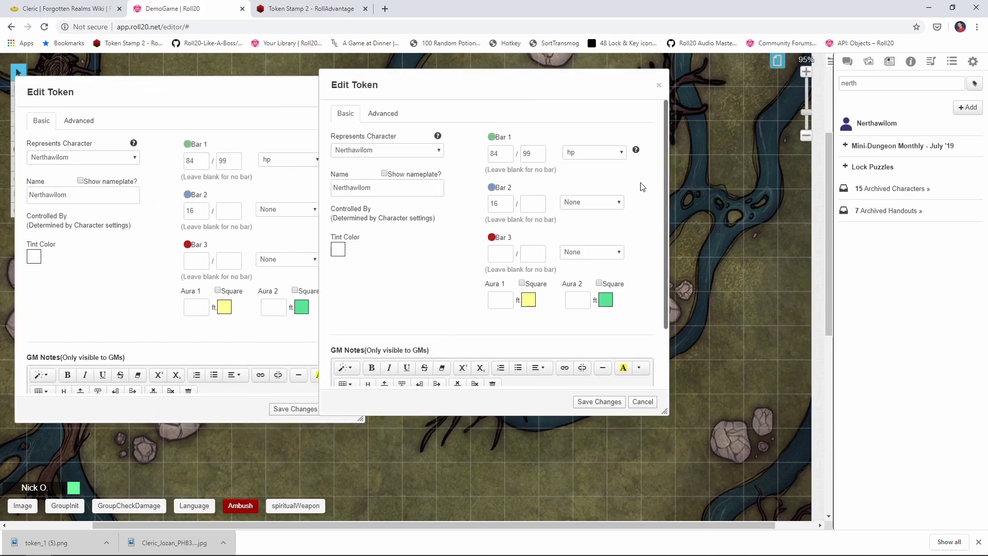
left_click_drag(493, 89, 627, 175)
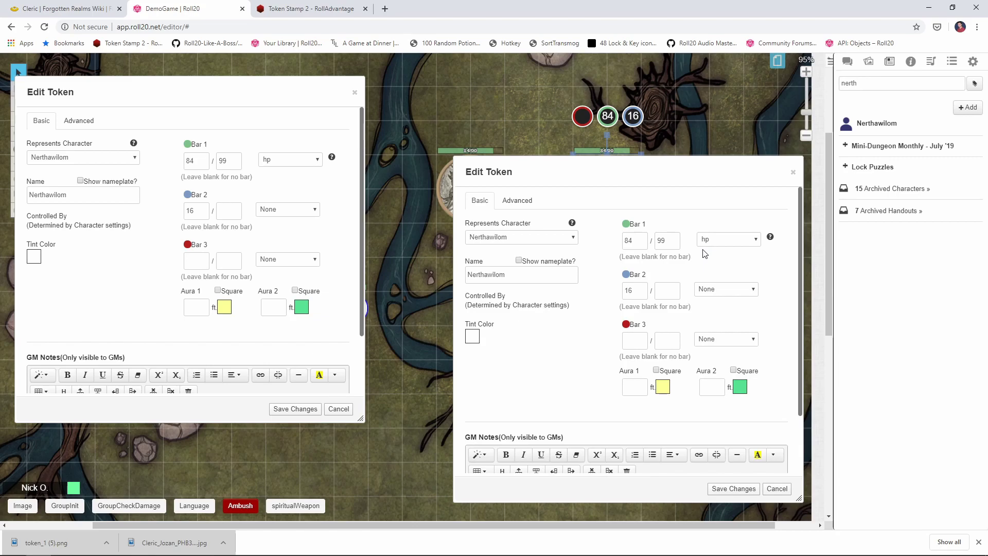
left_click_drag(643, 240, 608, 246)
type("55")
left_click(740, 489)
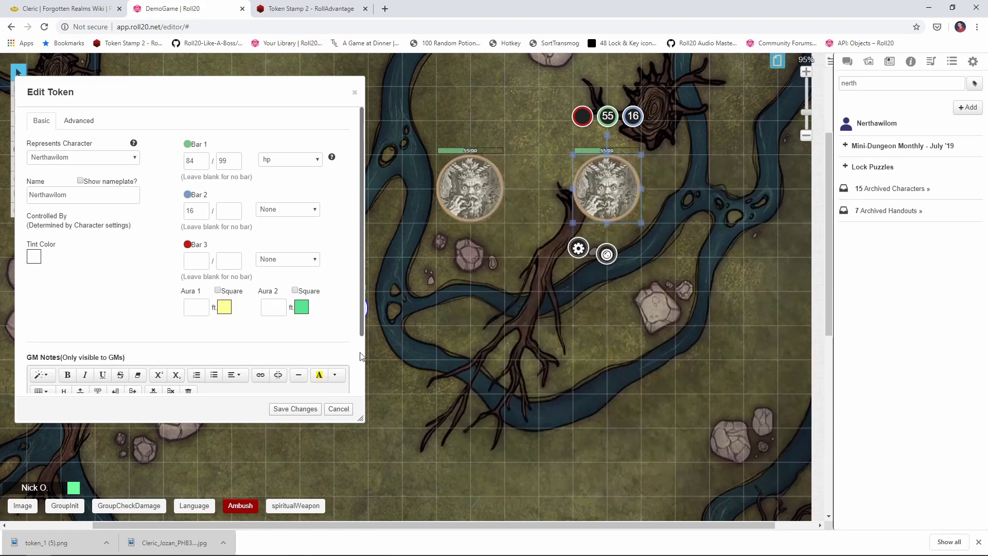
- Cancel the first token's unsaved settings, then reopen Edit Token with the Bar 1 attribute list showing
left_click(341, 409)
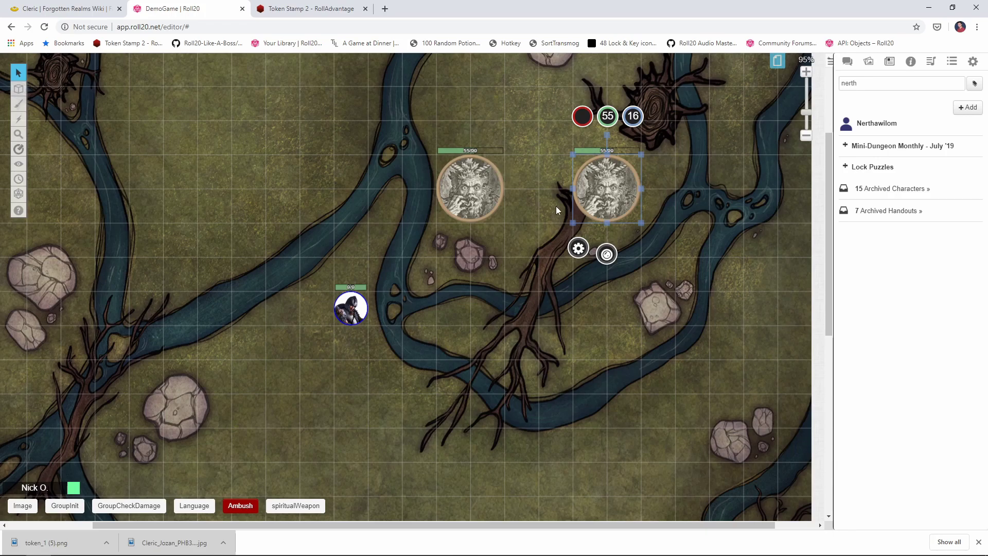
double_click(612, 204)
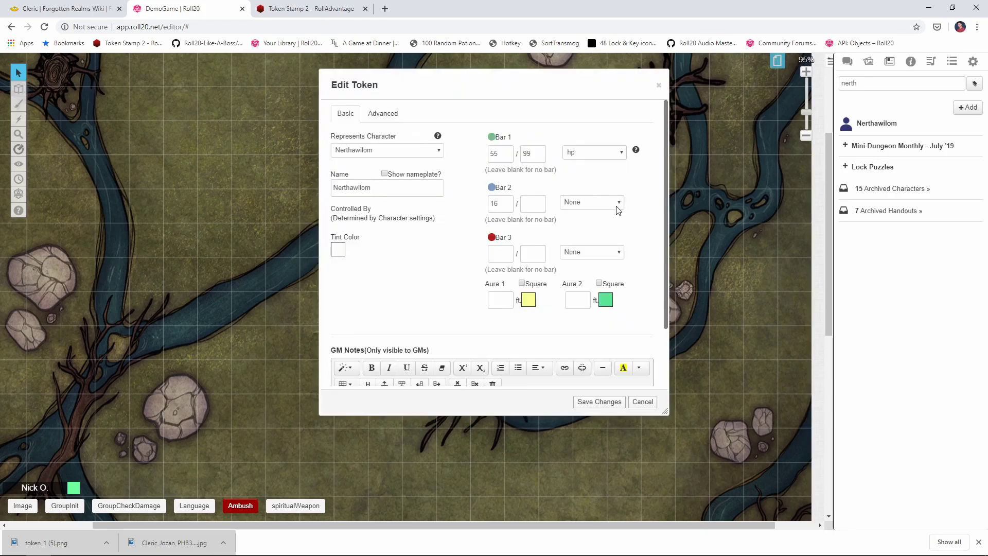
left_click(623, 153)
left_click(625, 157)
left_click(624, 154)
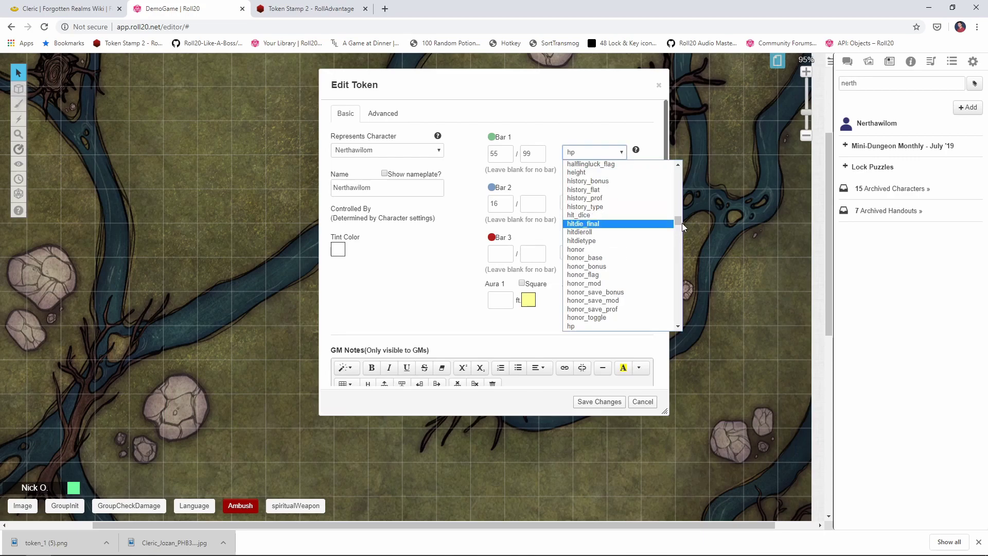